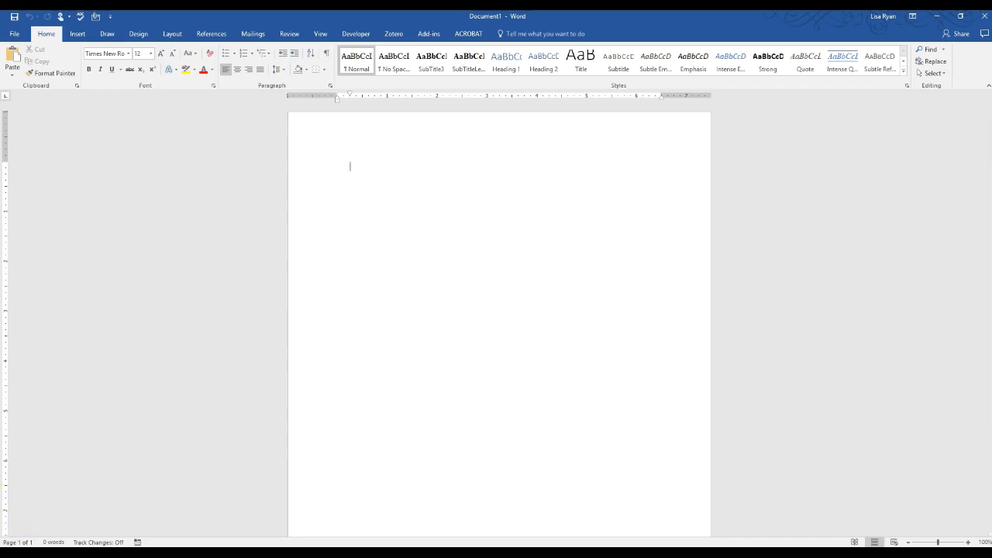
Create a new document from the featured "Business letter (Sales Stripes design)" template
{"action": "left_click", "coordinate": [14, 34]}
{"action": "left_click", "coordinate": [24, 78]}
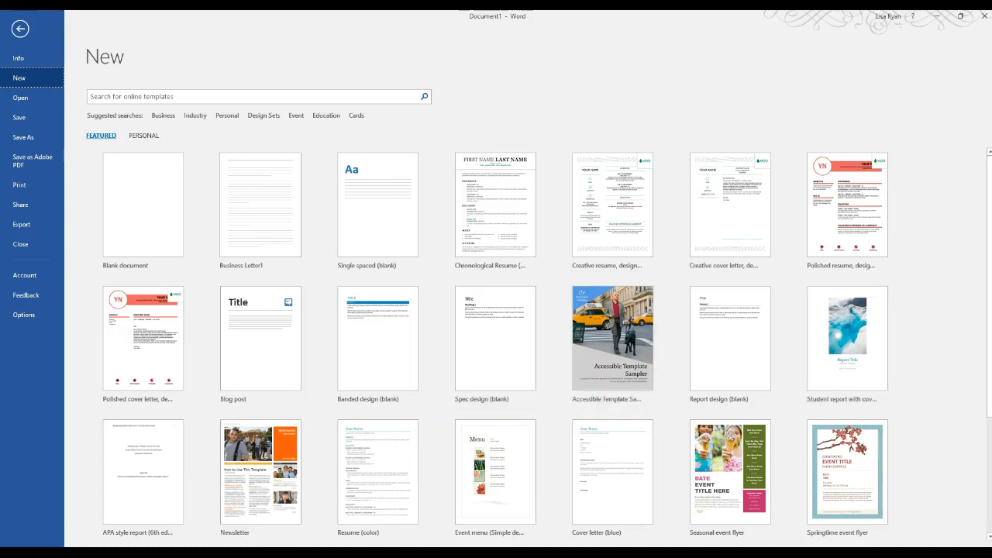
{"action": "scroll", "coordinate": [990, 218], "scroll_direction": "down", "scroll_amount": 3}
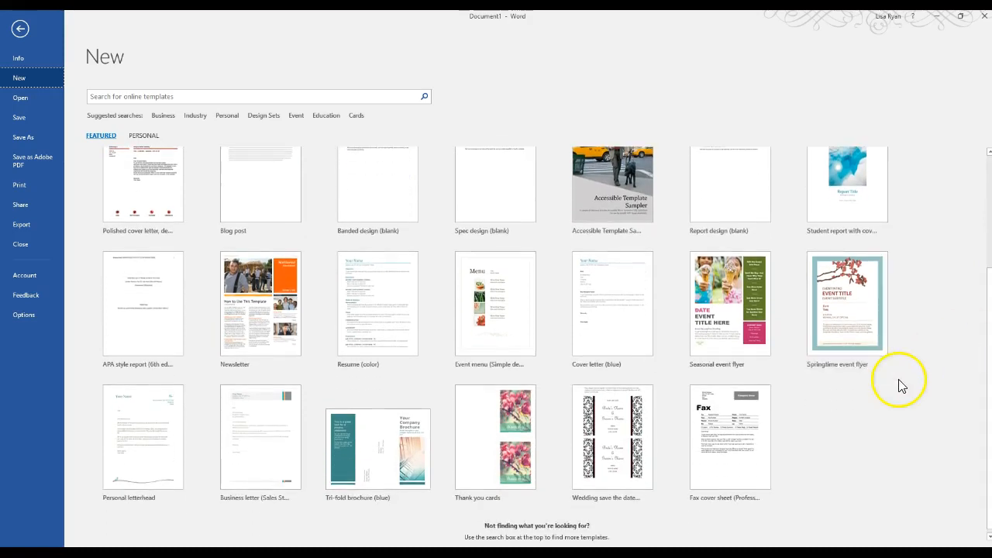
{"action": "left_click", "coordinate": [272, 453]}
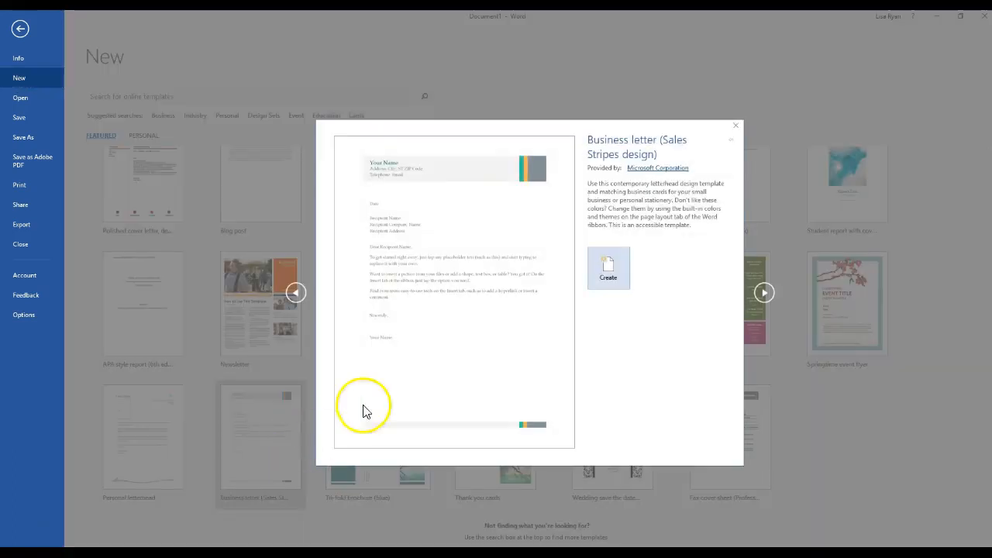
{"action": "left_click", "coordinate": [609, 271]}
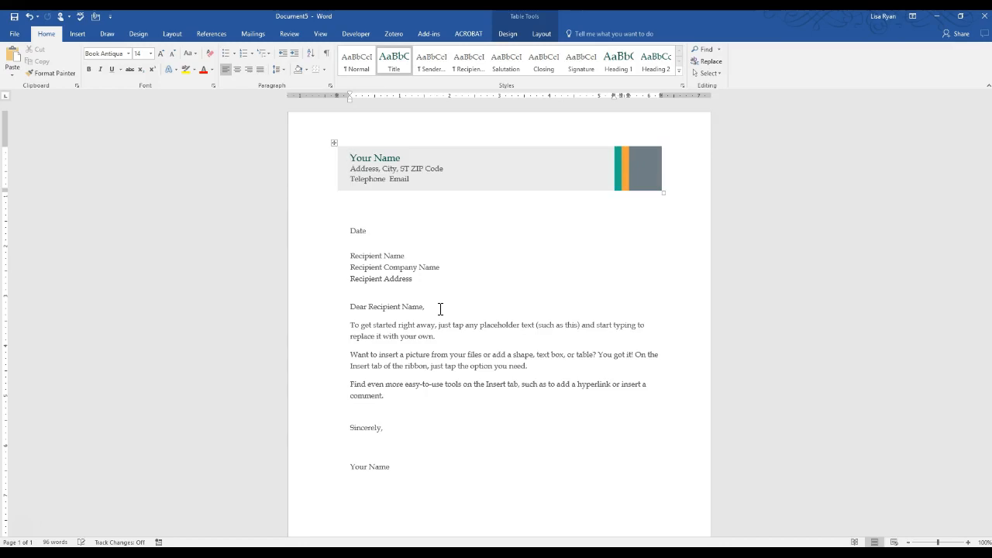
Replace the letterhead's name and address placeholders with the sender's full name and postal address
{"action": "left_click_drag", "start_coordinate": [351, 157], "coordinate": [398, 160]}
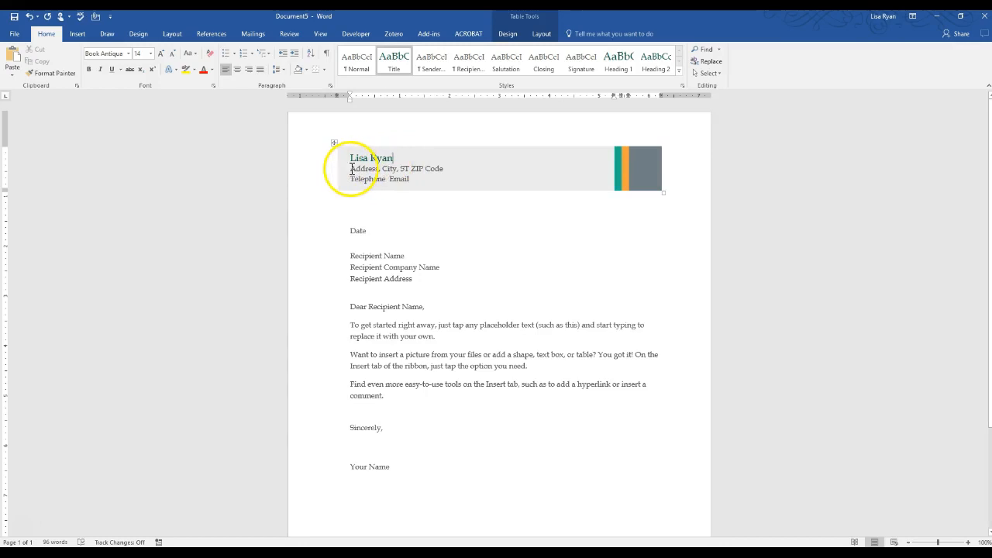
{"action": "left_click_drag", "start_coordinate": [351, 169], "coordinate": [442, 168]}
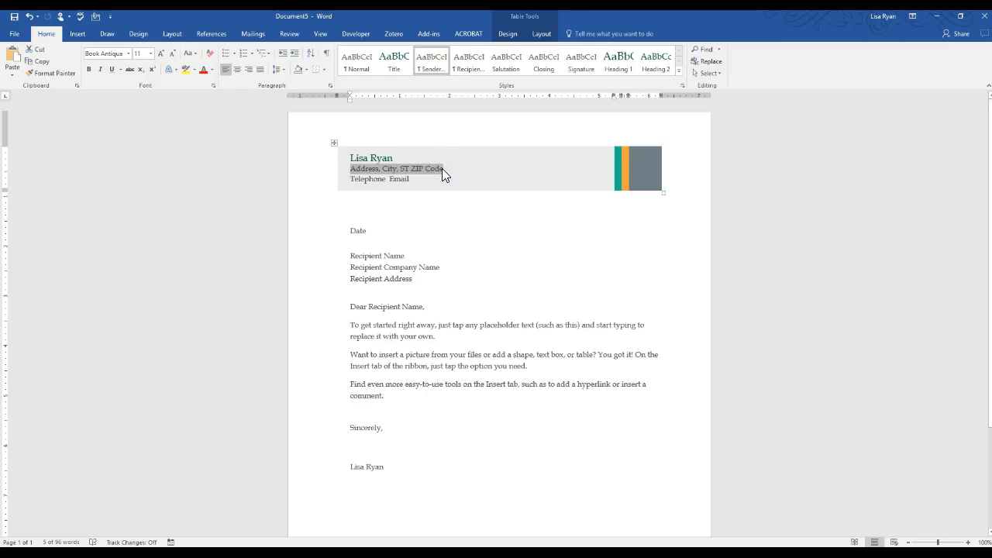
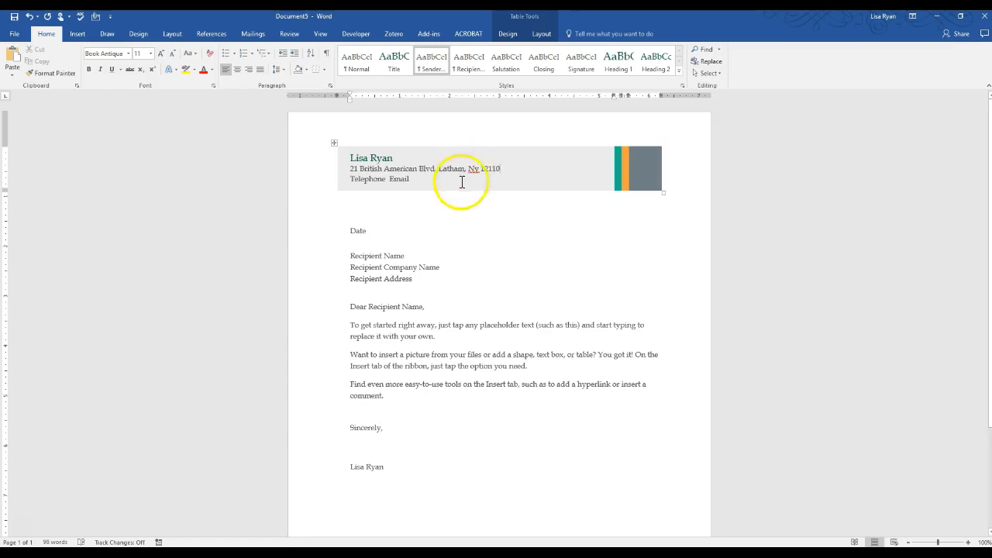
Replace the letterhead's telephone and email placeholders with the sender's phone number, prefixed "P:", and e-mail address
{"action": "left_click_drag", "start_coordinate": [351, 178], "coordinate": [407, 184]}
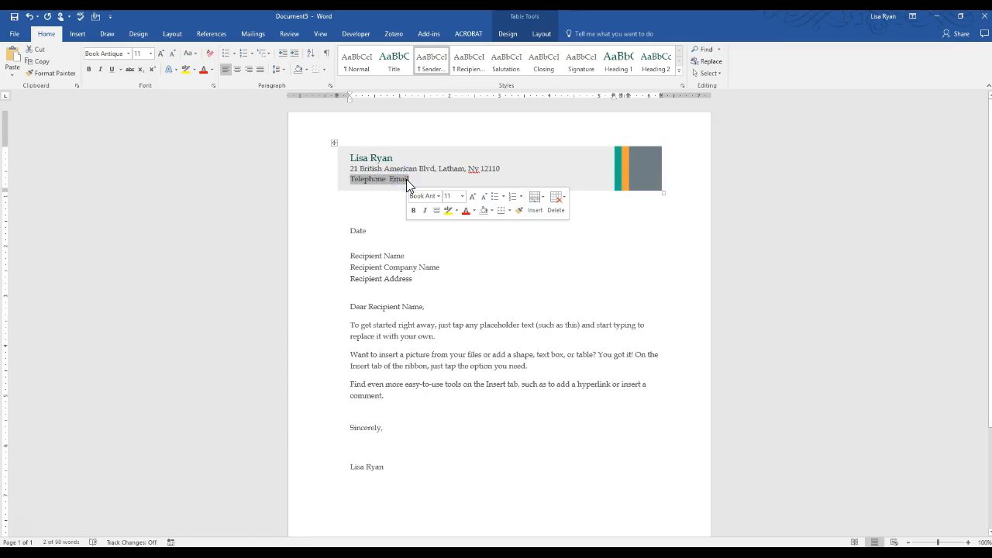
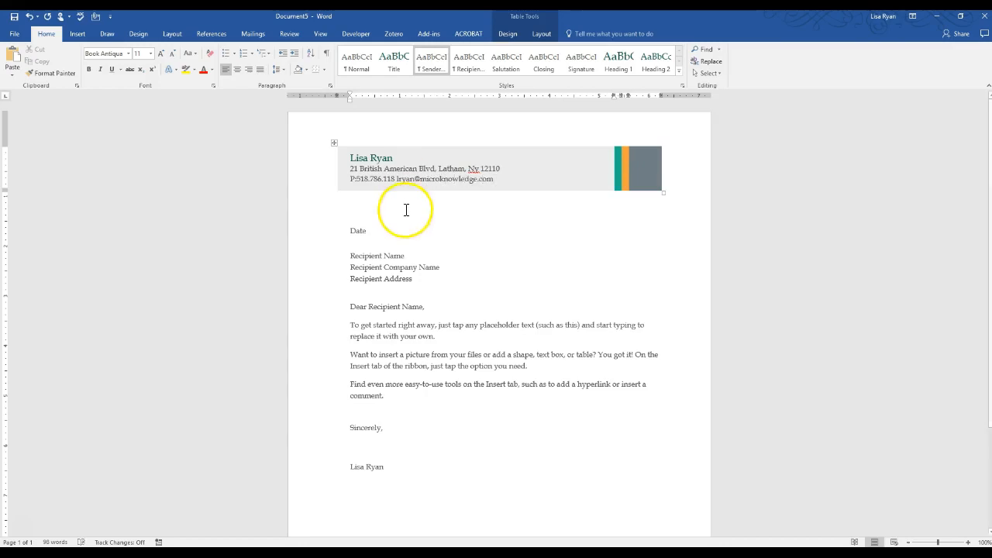
Replace the Date placeholder with an automatically updating date in the 2/15/2018 format
{"action": "left_click", "coordinate": [353, 231]}
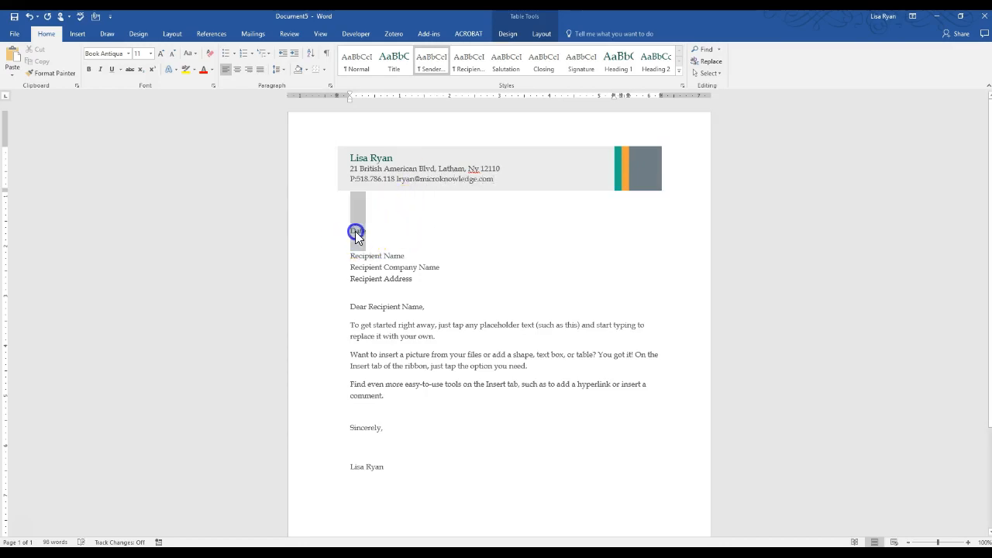
{"action": "left_click", "coordinate": [361, 231]}
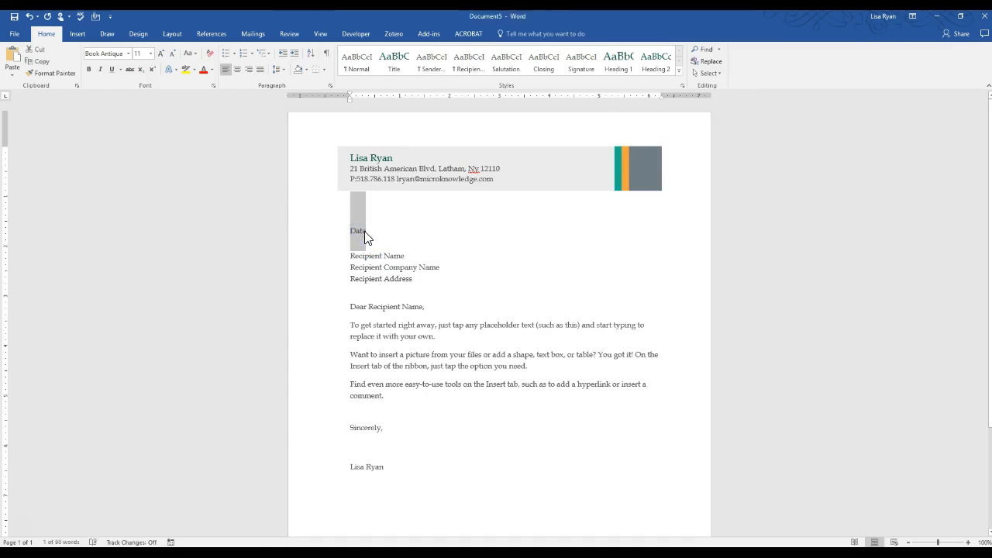
{"action": "left_click", "coordinate": [77, 35]}
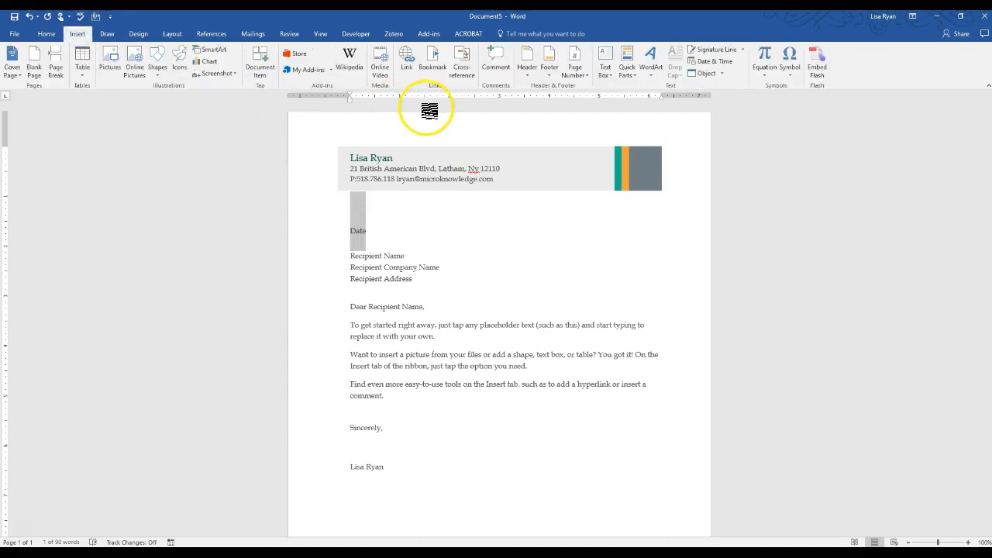
{"action": "left_click", "coordinate": [714, 61]}
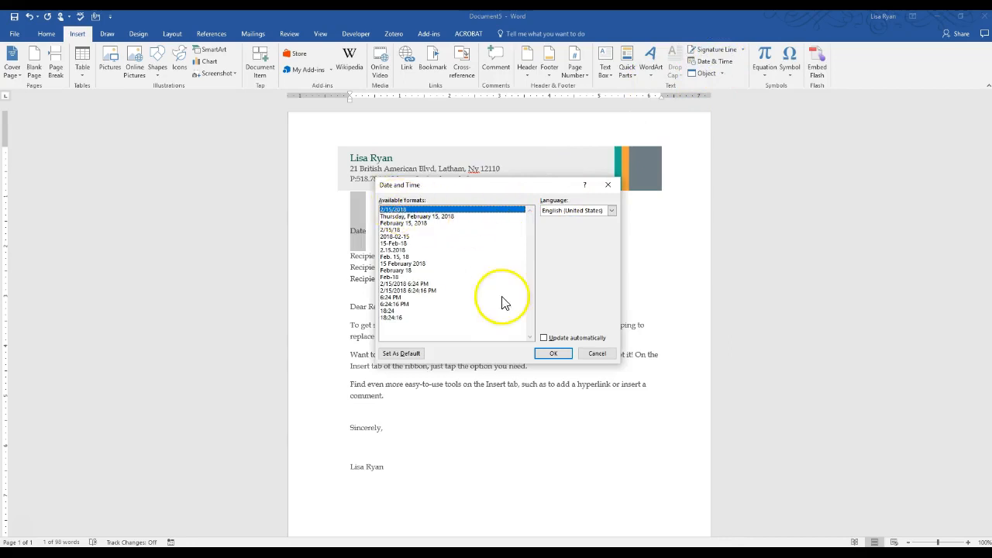
{"action": "left_click", "coordinate": [544, 337]}
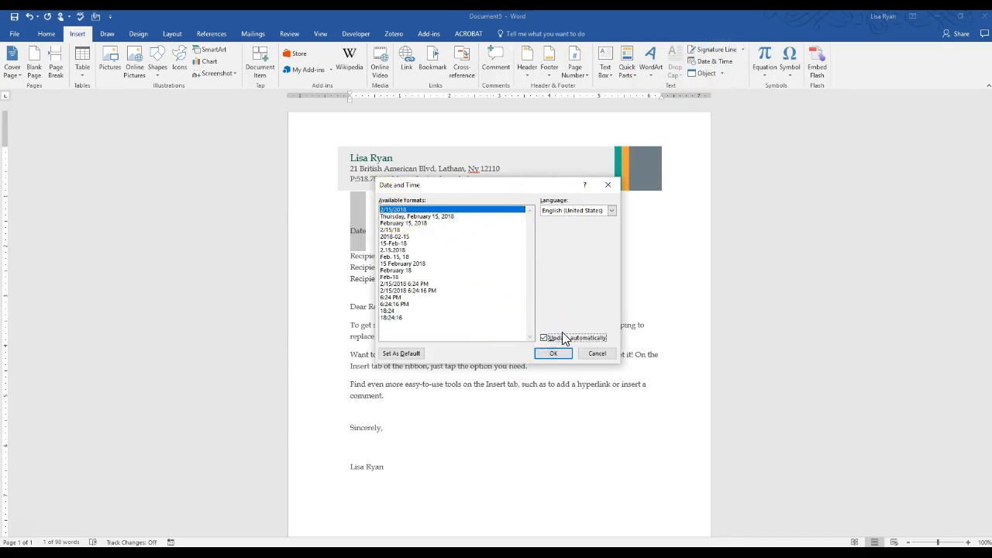
{"action": "left_click", "coordinate": [552, 354]}
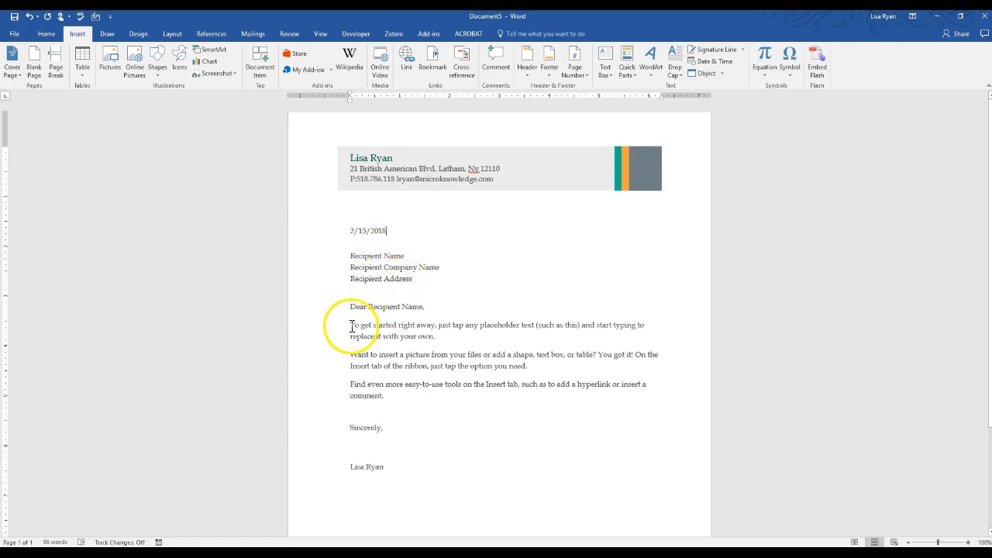
Replace the placeholder paragraphs below the salutation with the text "Body of Letter"
{"action": "left_click_drag", "start_coordinate": [350, 324], "coordinate": [425, 352]}
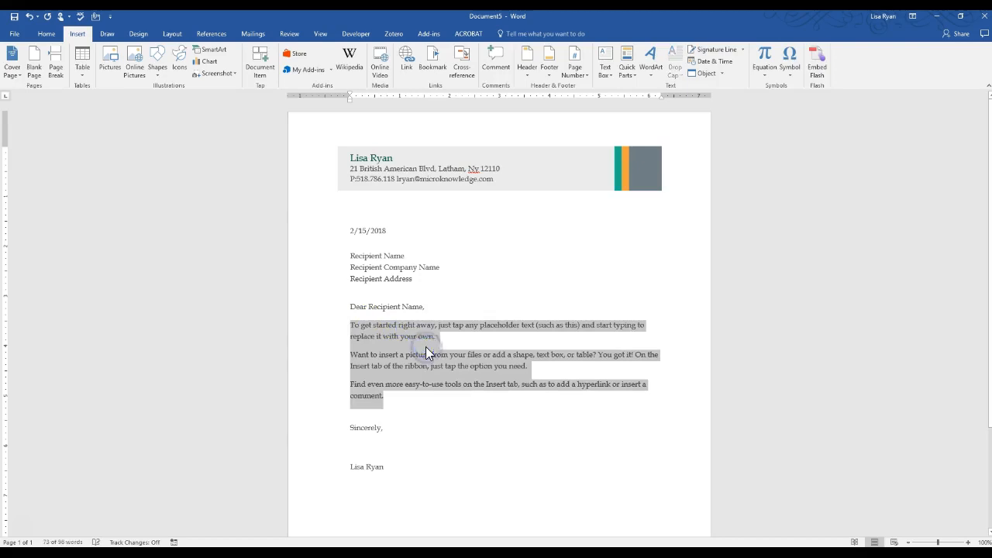
{"action": "type", "text": "Body of letter"}
Highlight the "Body of Letter" text in yellow
{"action": "key", "text": "ctrl+shift+Left"}
{"action": "key", "text": "ctrl+shift+Left"}
{"action": "key", "text": "ctrl+shift+Left"}
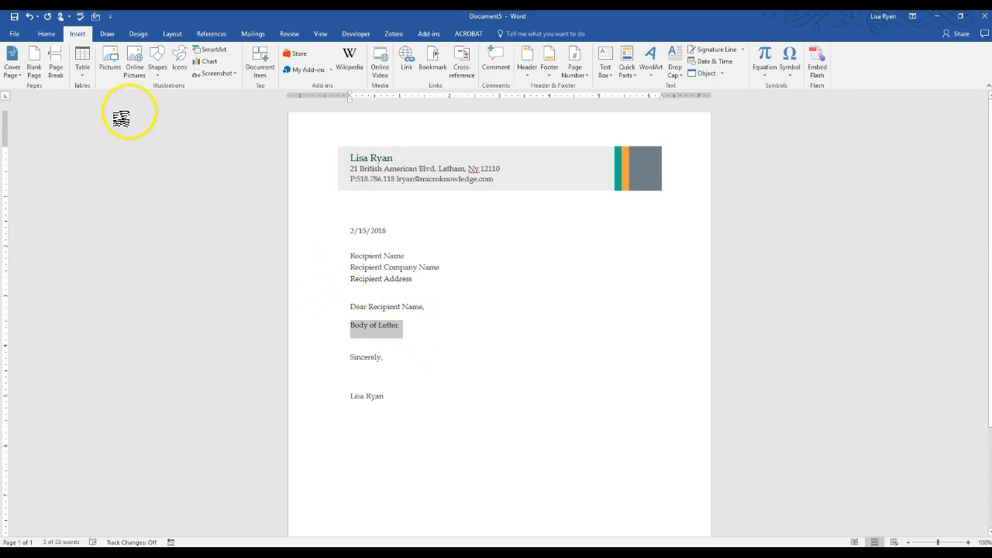
{"action": "left_click", "coordinate": [46, 33]}
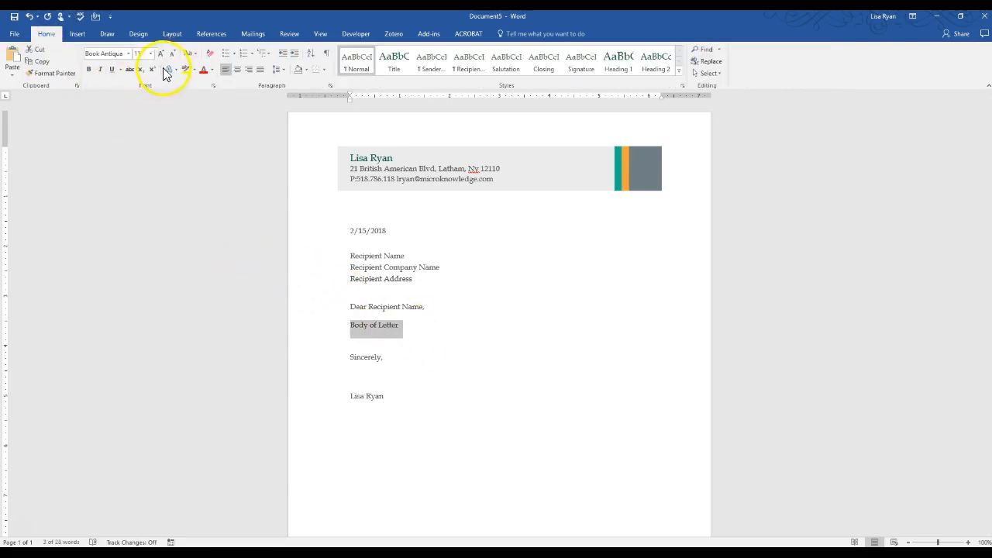
{"action": "left_click", "coordinate": [186, 69]}
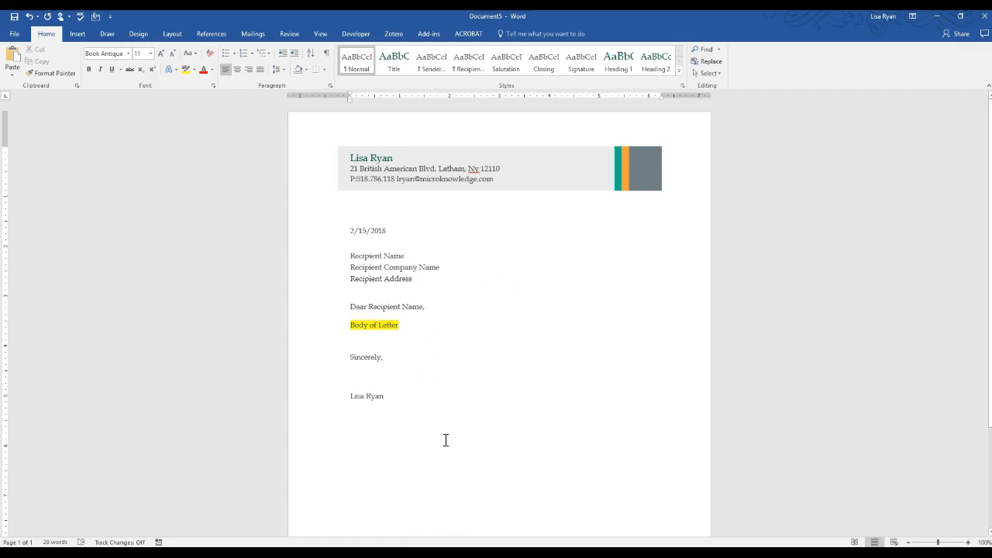
Insert a page break after the signature name to add a blank second page to the letter
{"action": "left_click", "coordinate": [358, 435]}
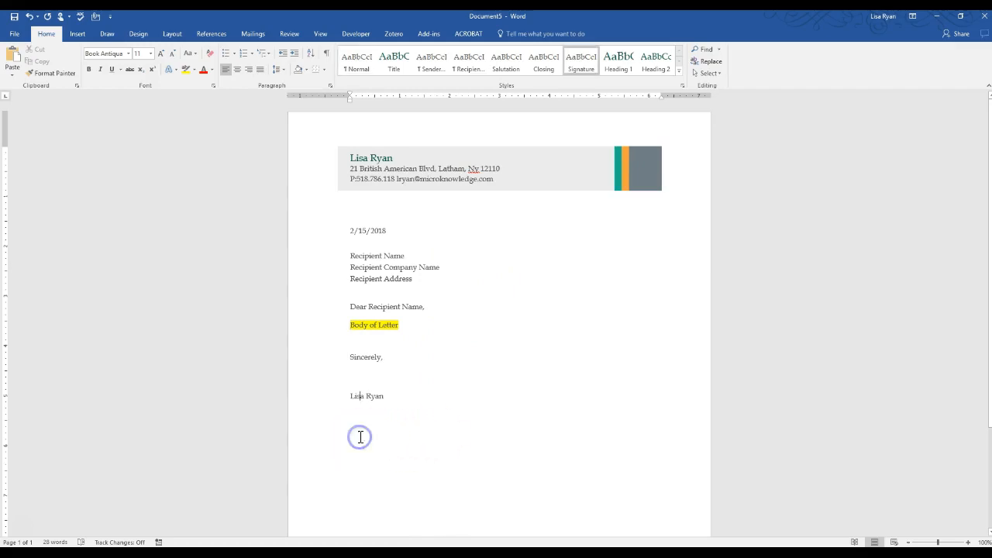
{"action": "key", "text": "Return"}
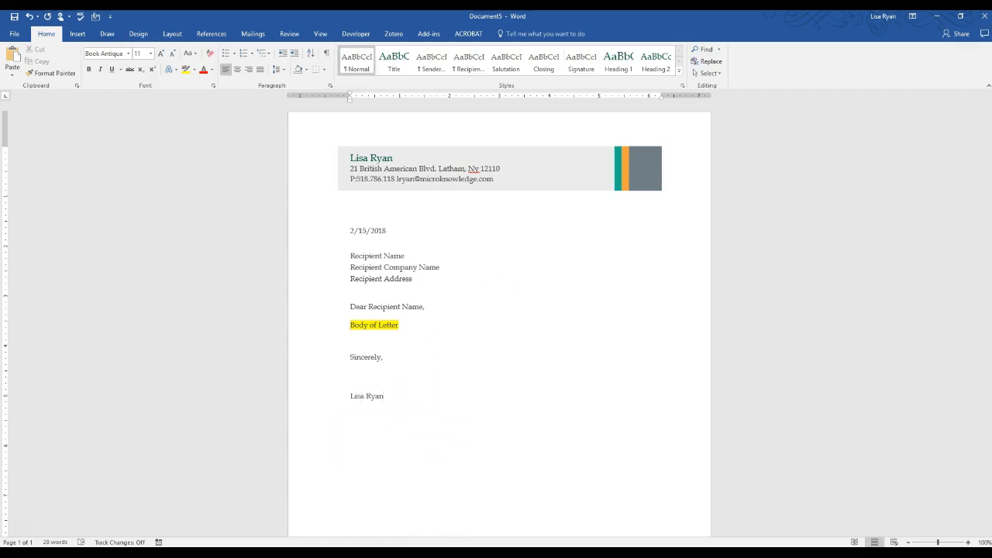
{"action": "key", "text": "ctrl+Return"}
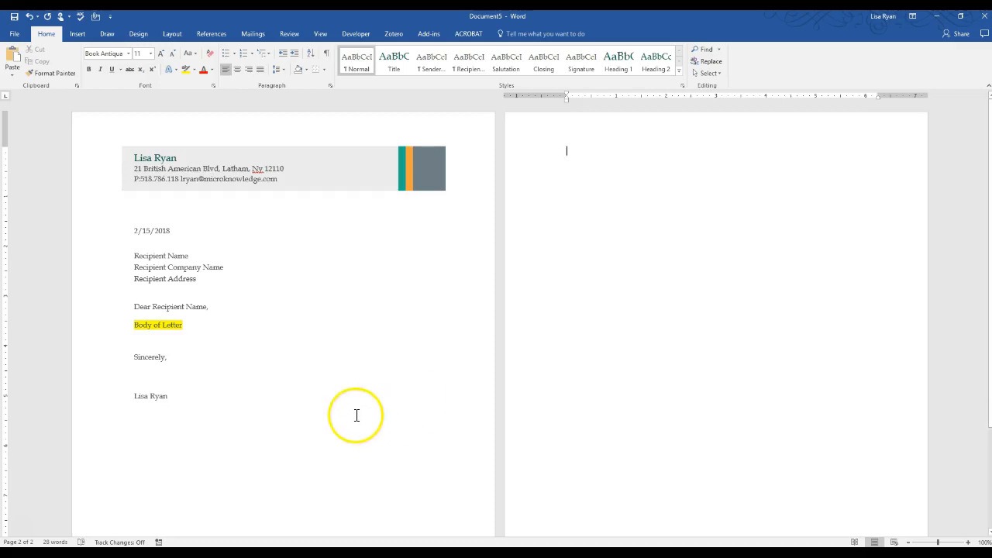
Open the save dialog for a copy of the letter and choose Word Template as the file type
{"action": "left_click", "coordinate": [16, 35]}
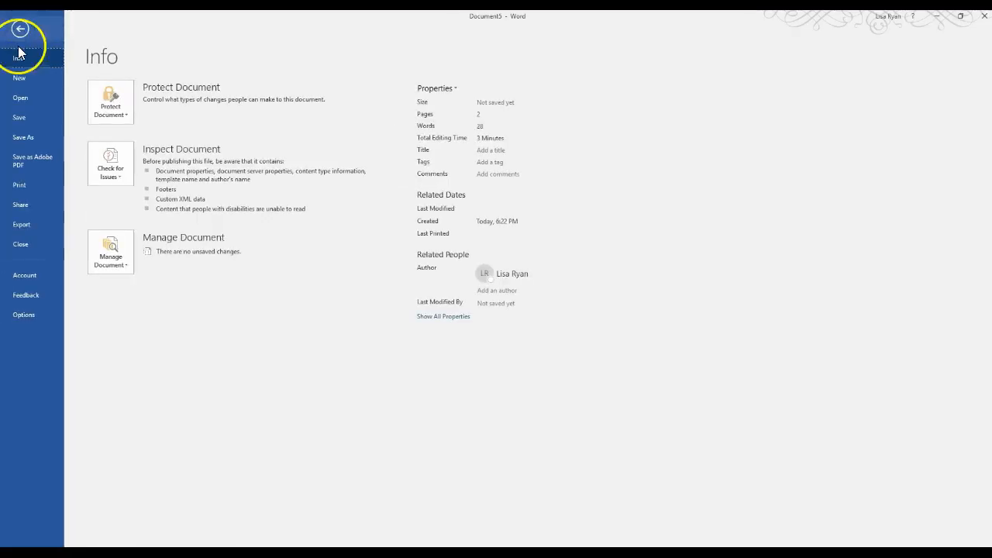
{"action": "left_click", "coordinate": [29, 138]}
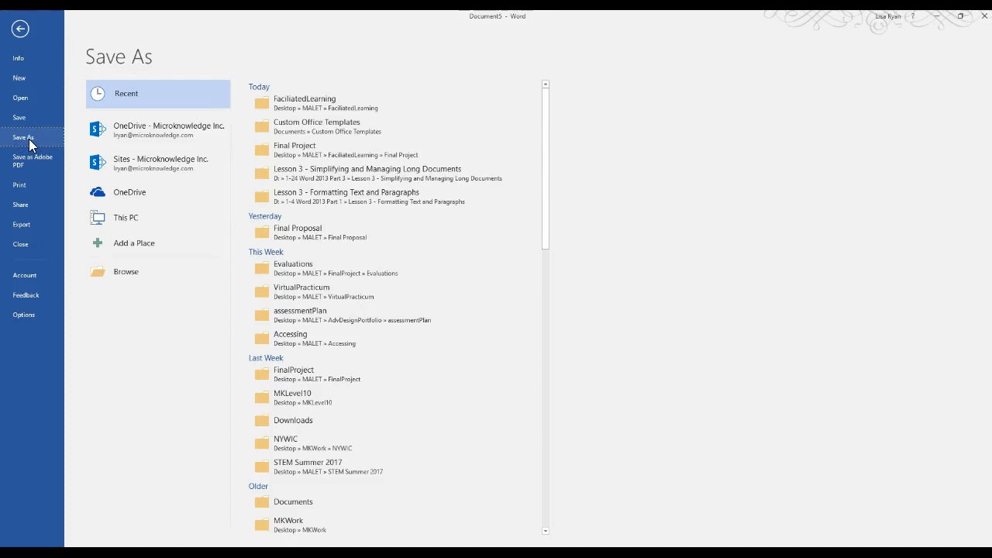
{"action": "left_click", "coordinate": [123, 273]}
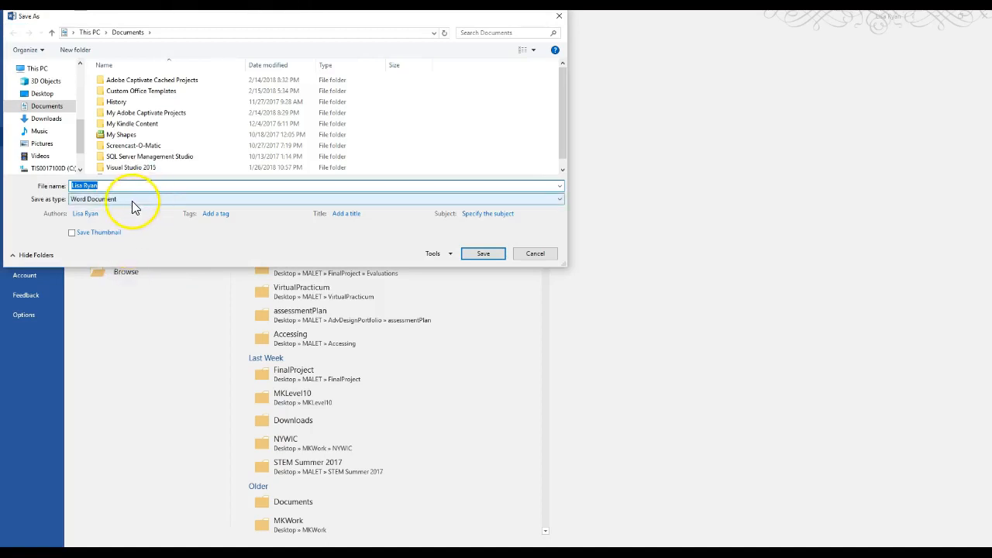
{"action": "left_click", "coordinate": [134, 200]}
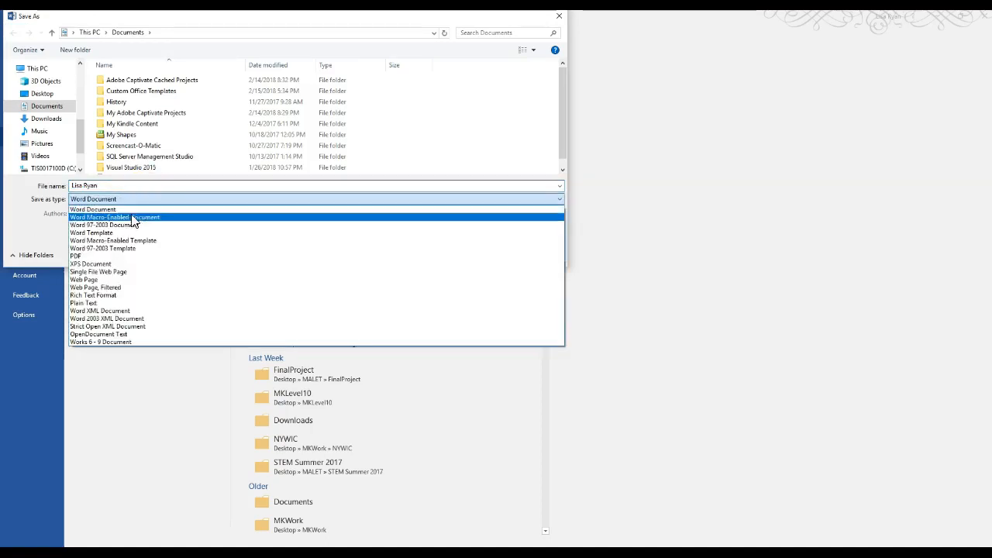
{"action": "left_click", "coordinate": [123, 232]}
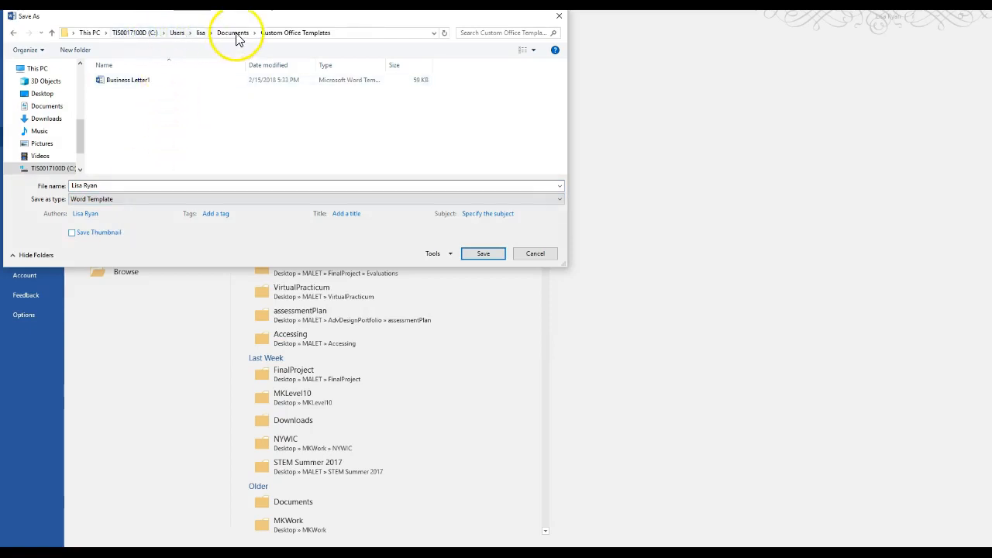
Save the template as "Custom 2page letter" in the Custom Office Templates folder and close it
{"action": "triple_click", "coordinate": [111, 186]}
{"action": "type", "text": "Custoem"}
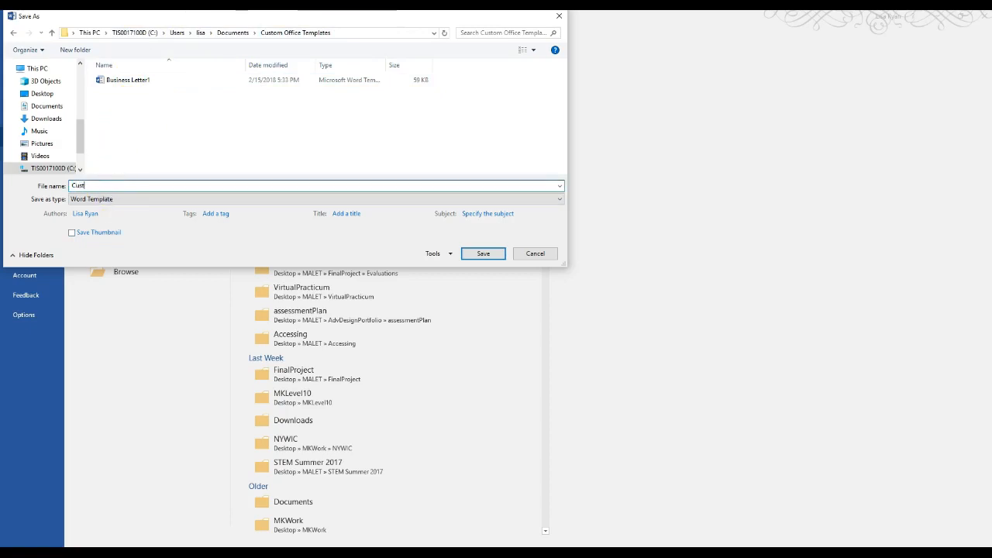
{"action": "key", "text": "BackSpace"}
{"action": "key", "text": "BackSpace"}
{"action": "key", "text": "BackSpace"}
{"action": "type", "text": "om 2page letter"}
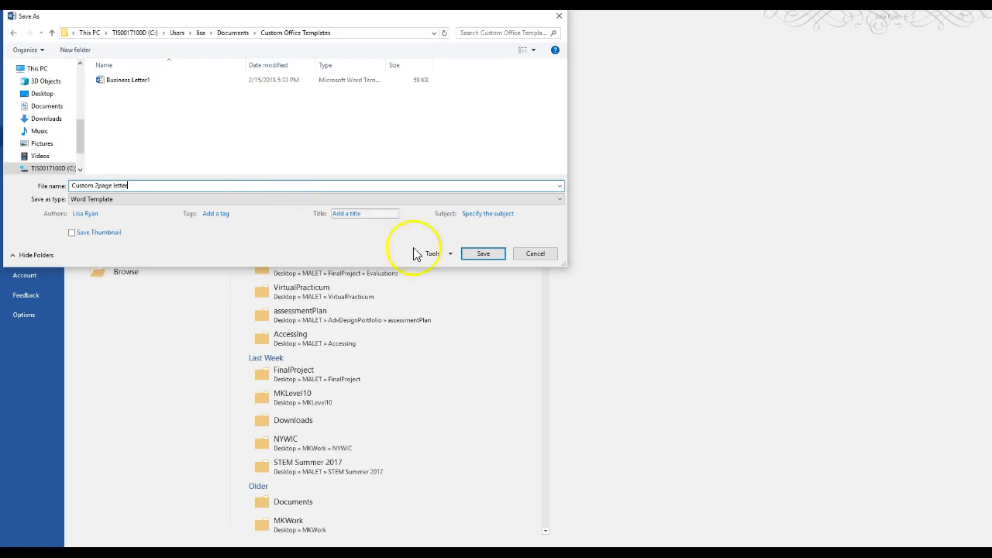
{"action": "left_click", "coordinate": [476, 252]}
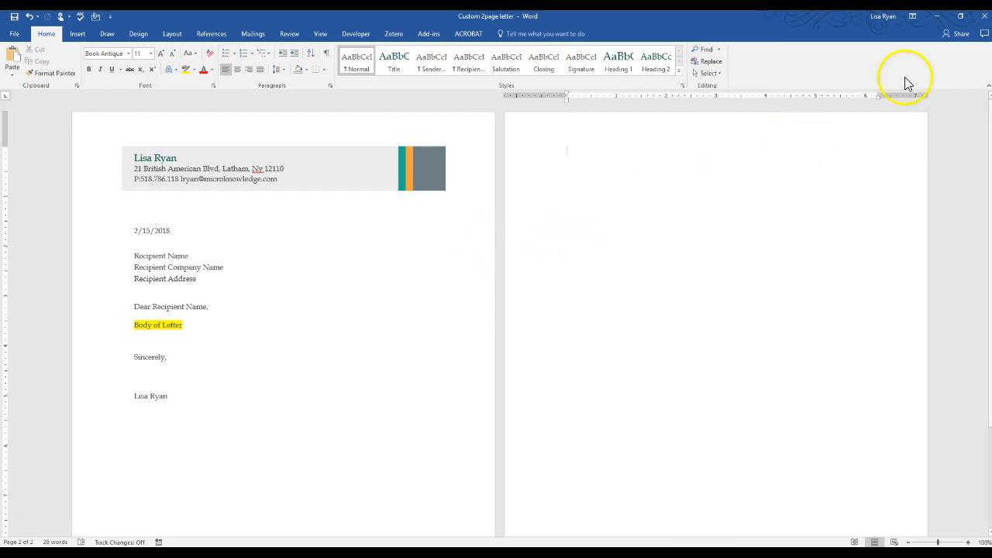
{"action": "left_click", "coordinate": [980, 20]}
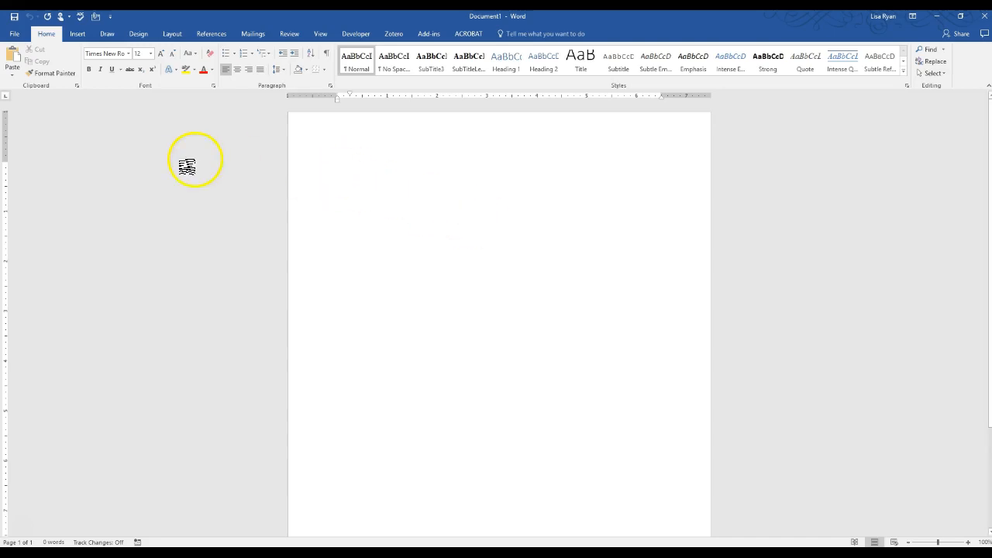
Create a new document from the personal template "Custom 2page letter"
{"action": "left_click", "coordinate": [14, 33]}
{"action": "left_click", "coordinate": [21, 79]}
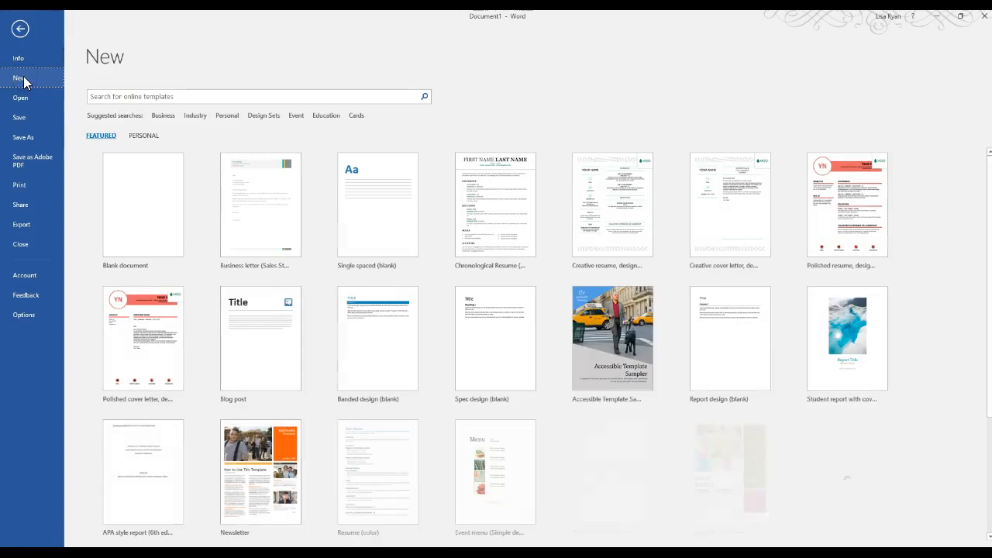
{"action": "left_click", "coordinate": [151, 135]}
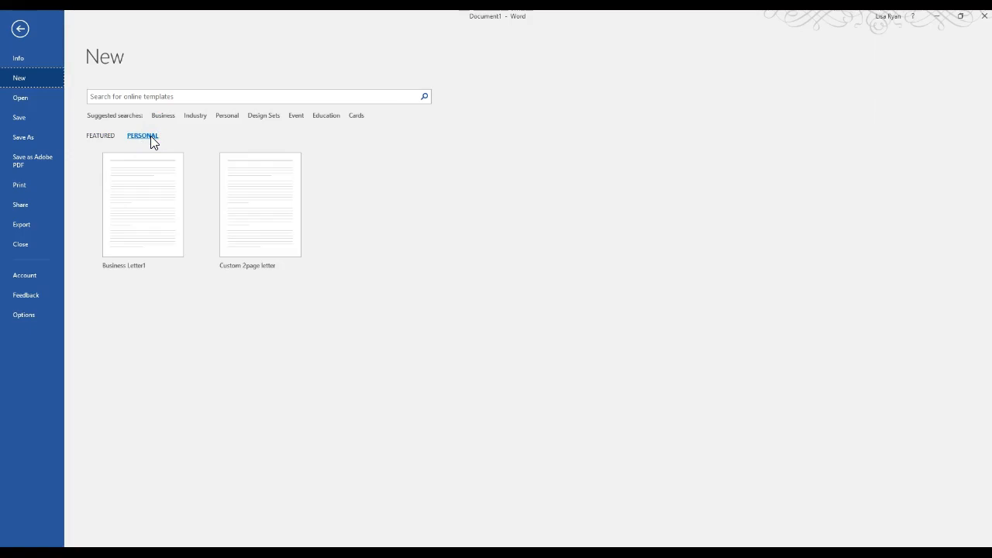
{"action": "left_click", "coordinate": [259, 214]}
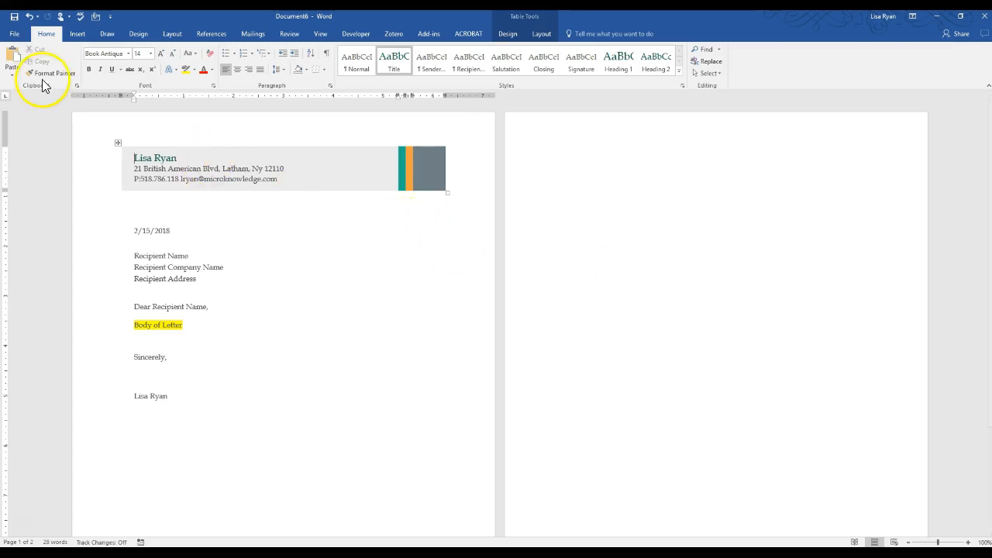
Look through the personal templates available for new documents and return to the letter
{"action": "left_click", "coordinate": [17, 36]}
{"action": "left_click", "coordinate": [24, 82]}
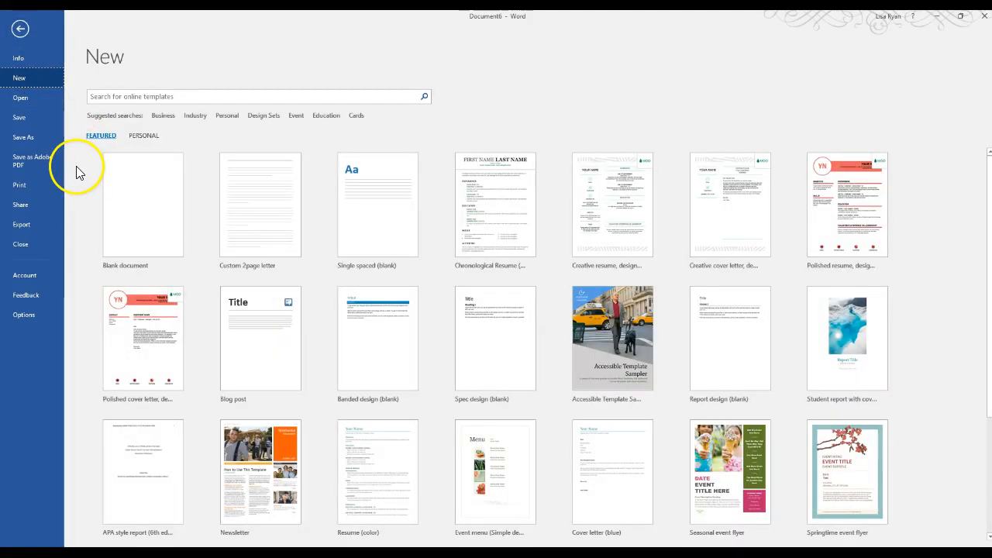
{"action": "left_click", "coordinate": [147, 137]}
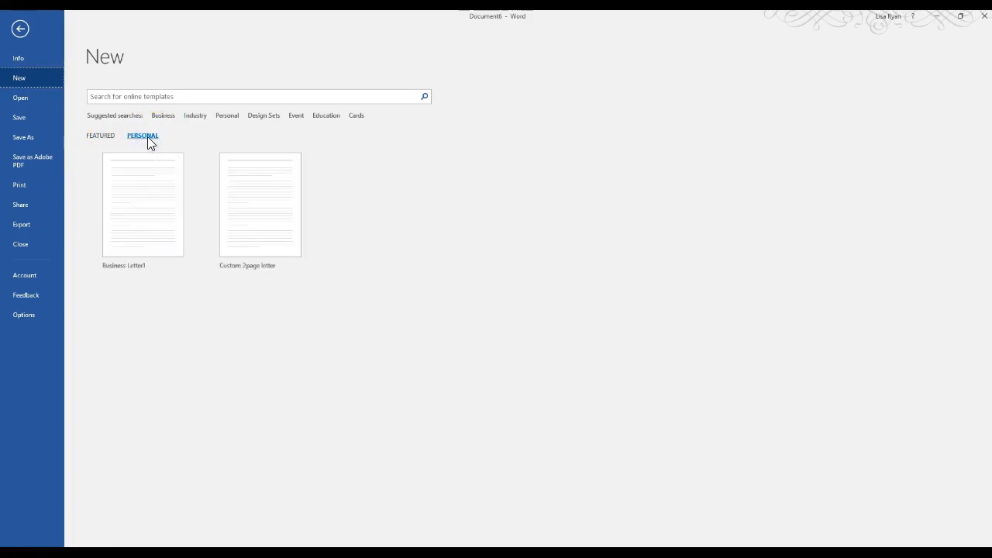
{"action": "left_click", "coordinate": [20, 28]}
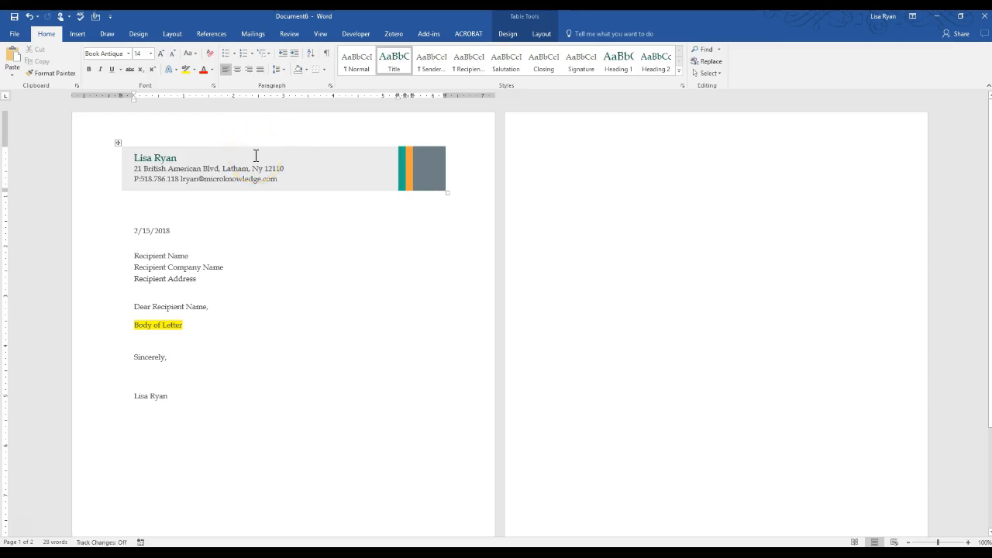
{"action": "left_click", "coordinate": [230, 289]}
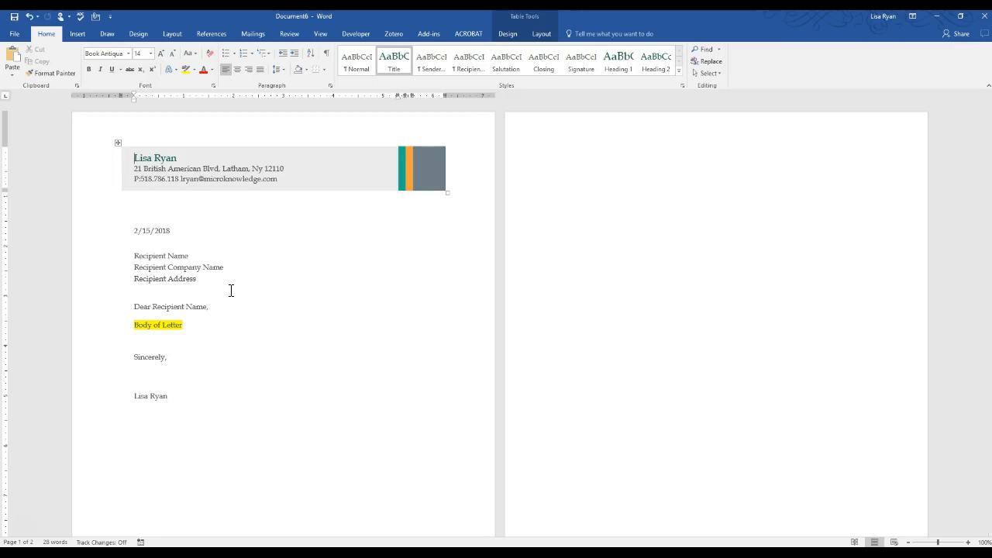
{"action": "left_click", "coordinate": [131, 414]}
{"action": "left_click", "coordinate": [23, 533]}
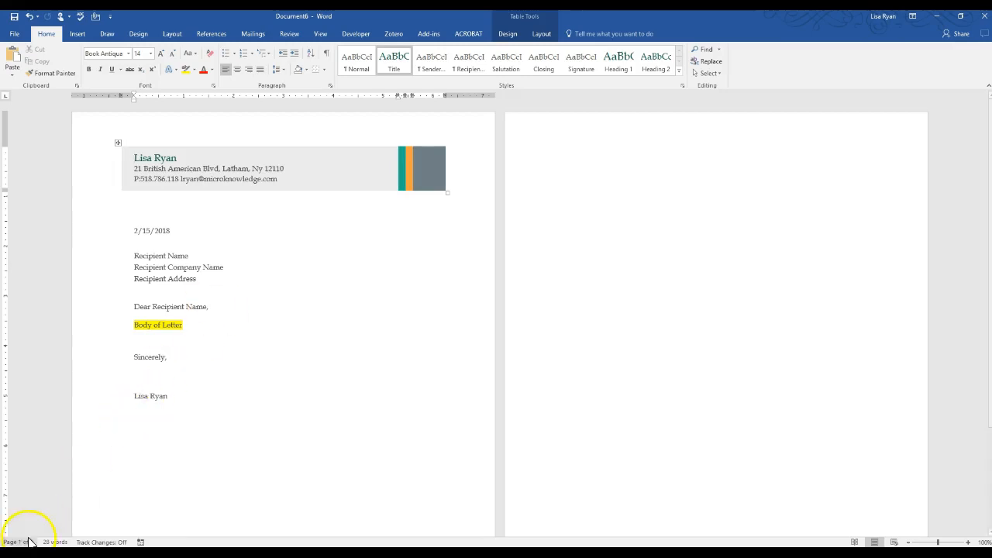